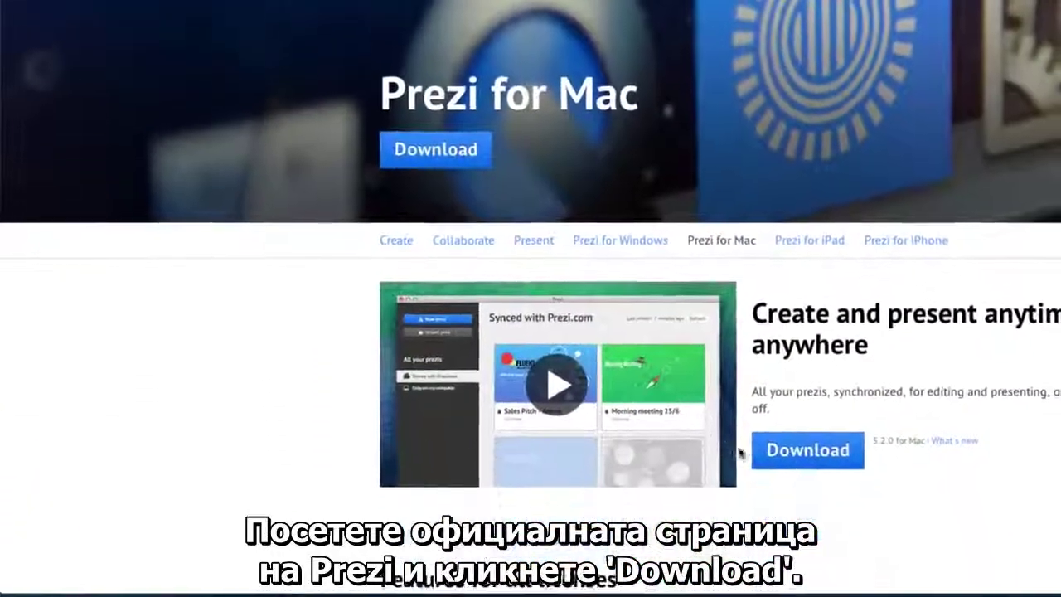
Step: Download the Prezi5.2.0.dmg installer from prezi.com/mac and open it
left_click(756, 452)
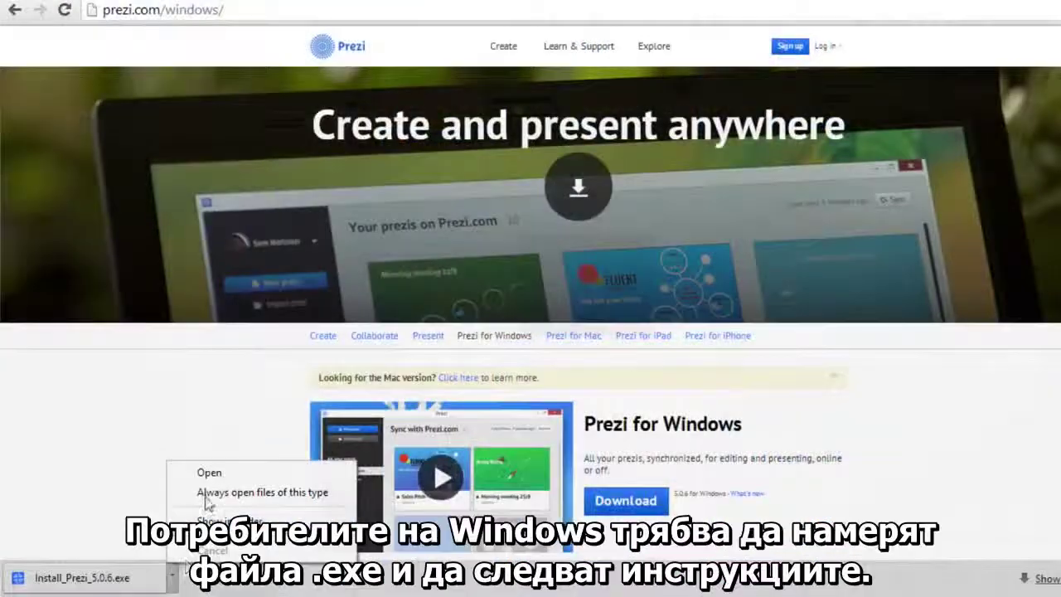
left_click(209, 473)
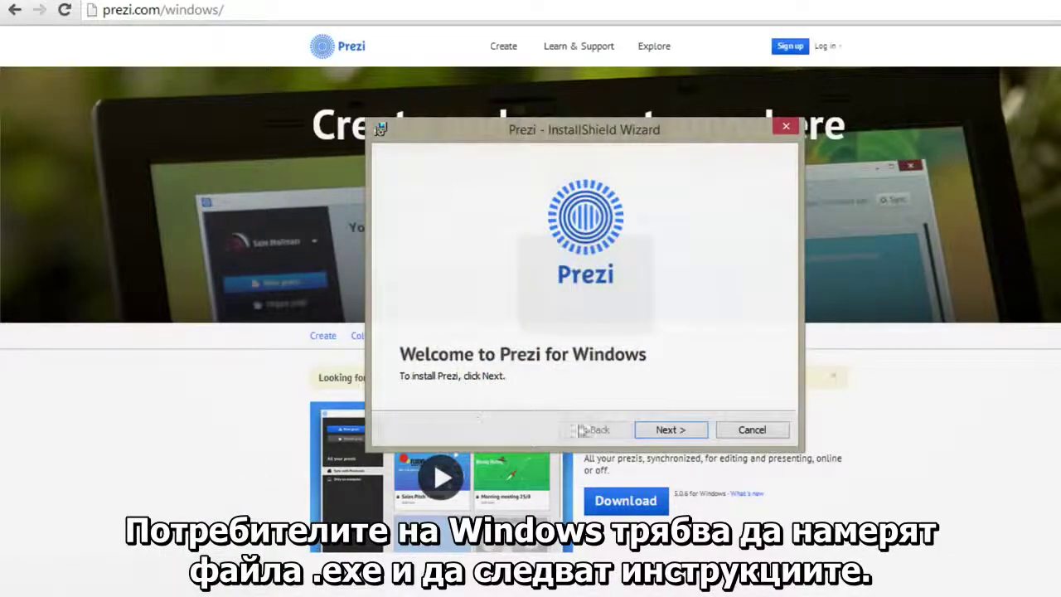
left_click(640, 429)
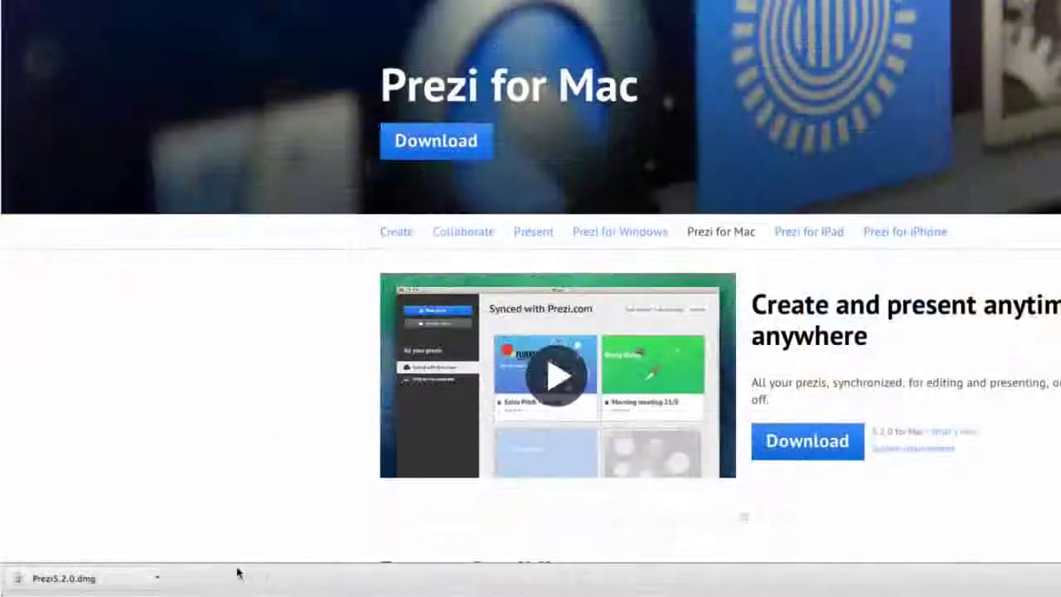
left_click(155, 577)
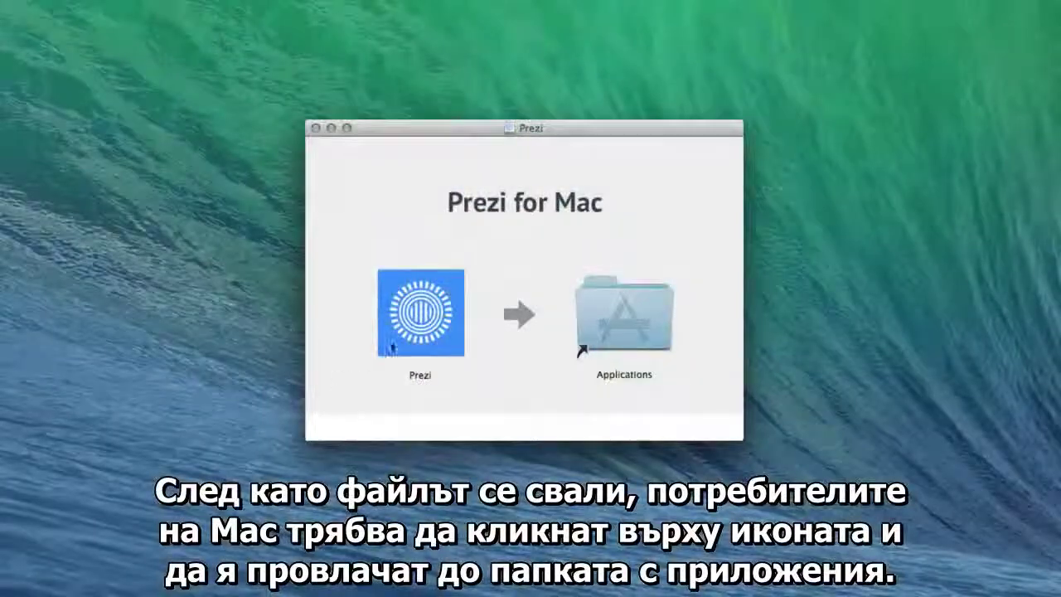
Step: Copy Prezi into the Applications folder and launch it from there
left_click_drag(388, 342, 597, 331)
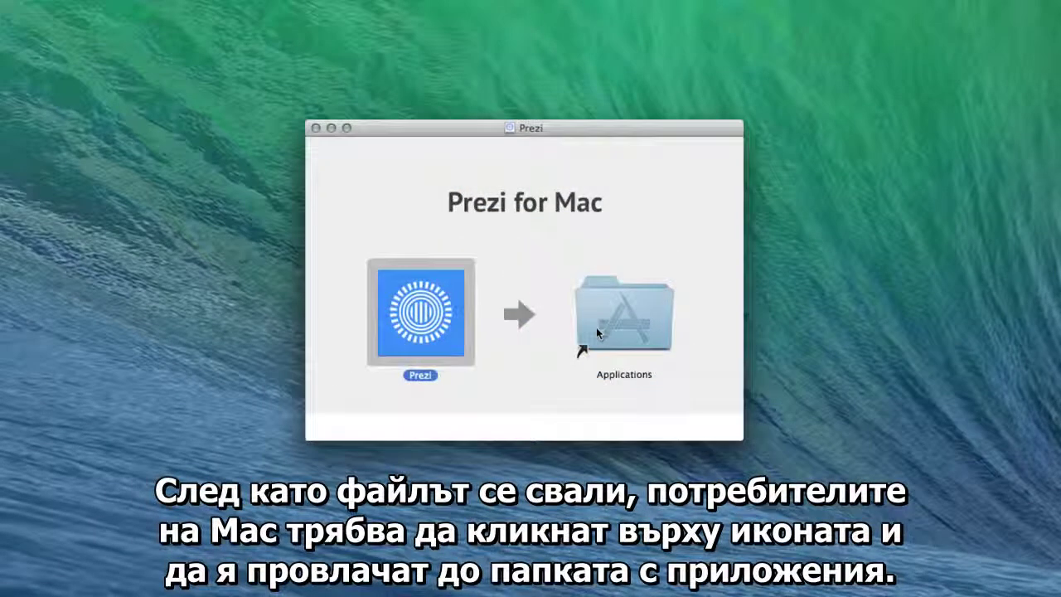
double_click(597, 332)
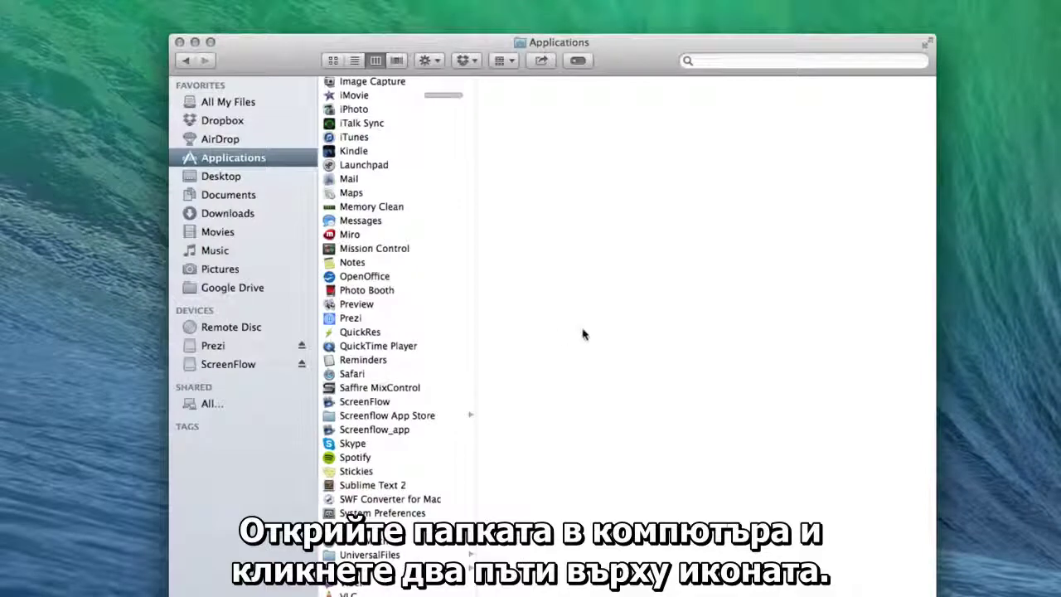
double_click(451, 320)
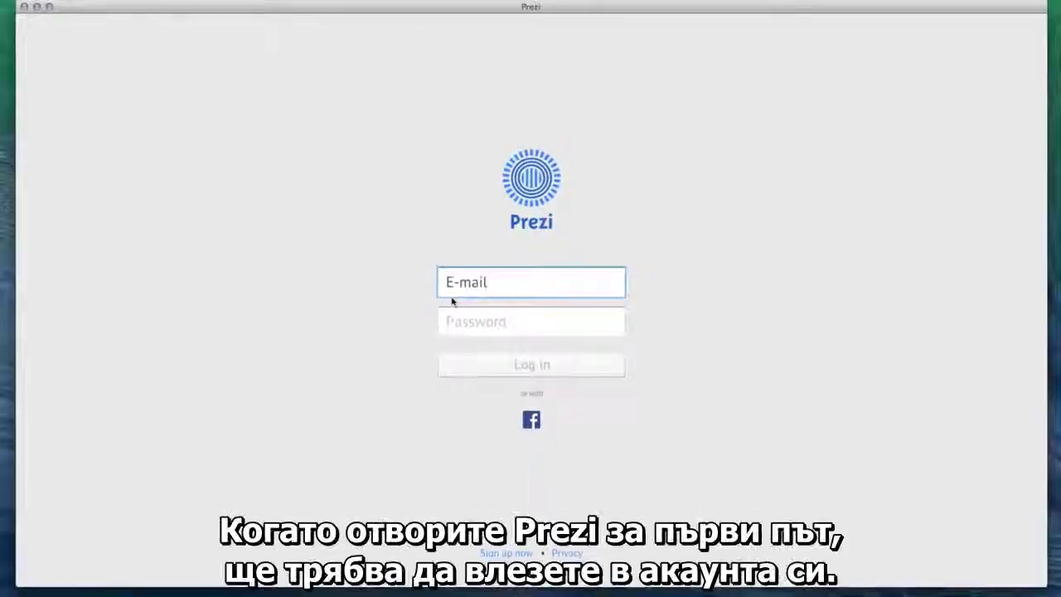
Step: Log in to Prezi with the account e-mail address and password
left_click(441, 319)
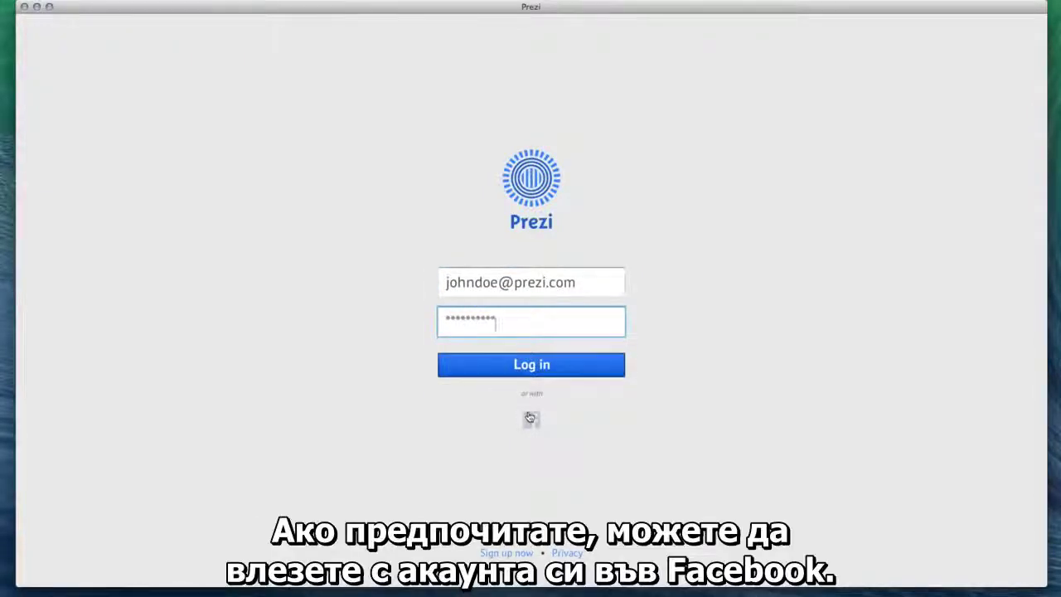
left_click(505, 370)
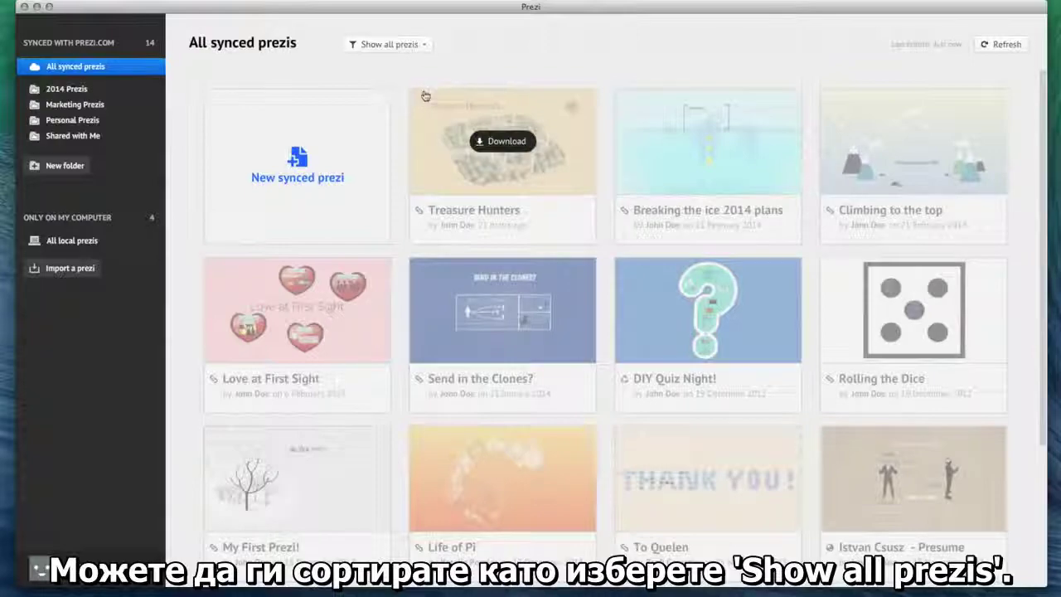
Step: Check the Show all prezis filter unchanged, then download Treasure Hunters to the computer
left_click(421, 45)
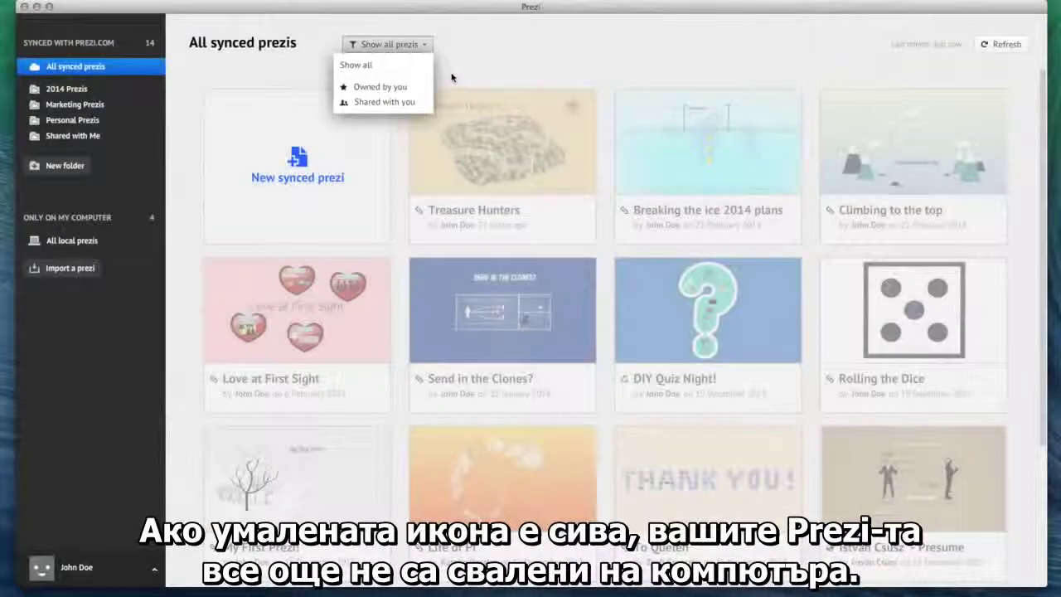
left_click(451, 74)
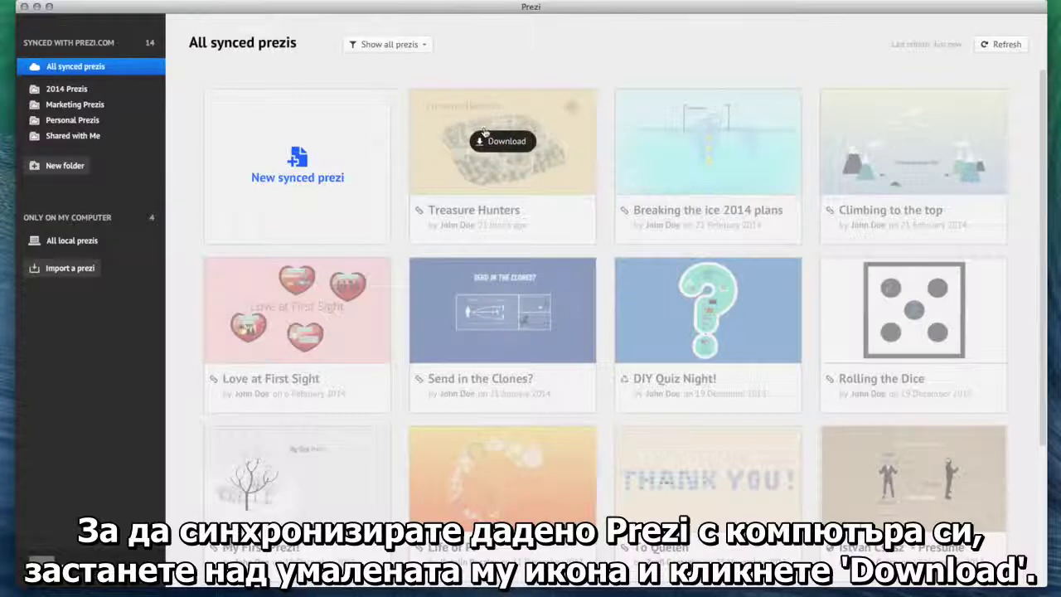
left_click(497, 141)
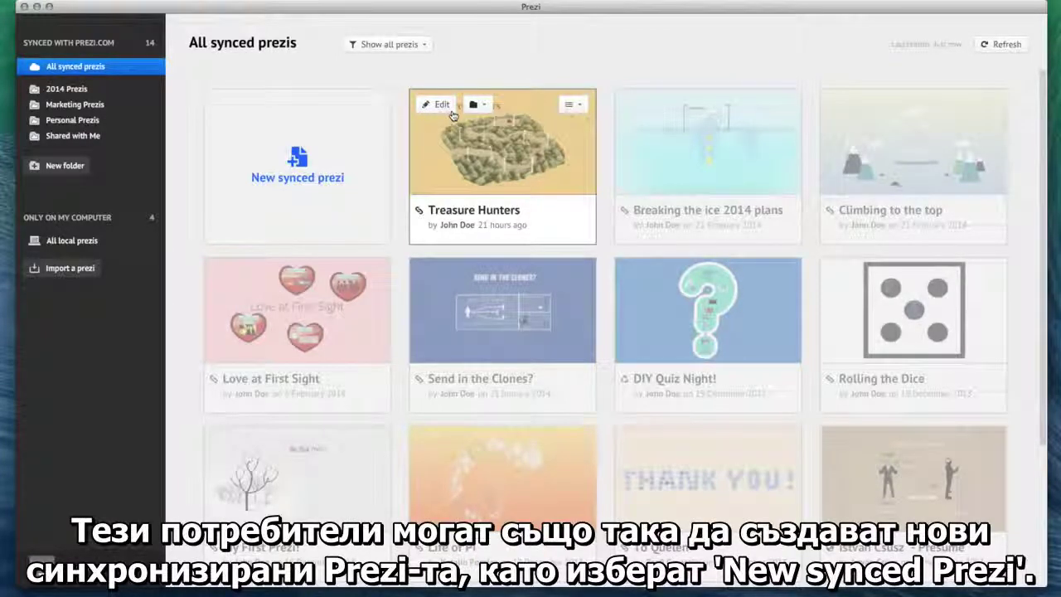
left_click(317, 153)
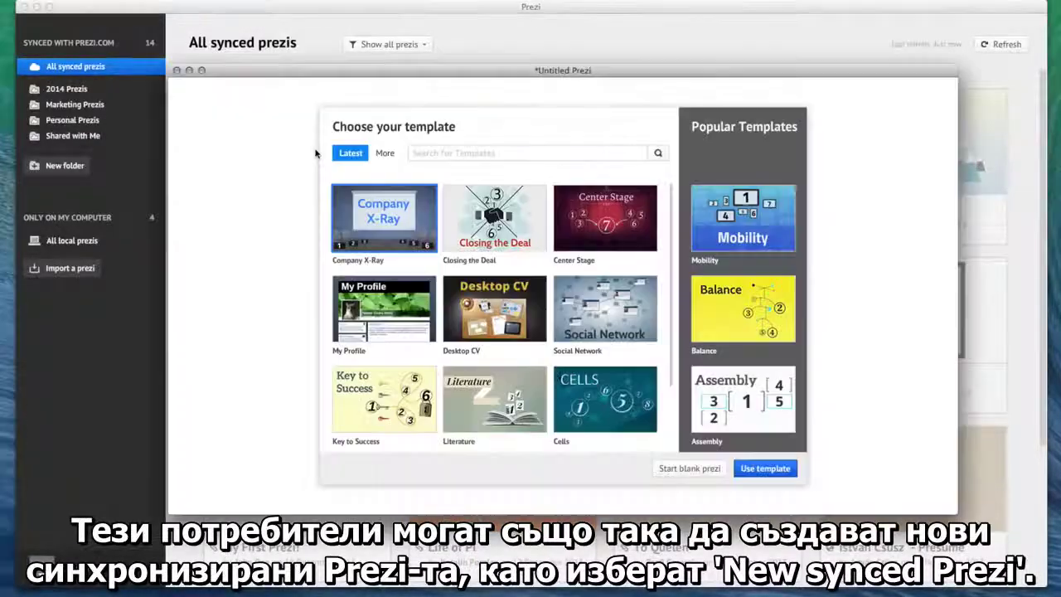
left_click(178, 72)
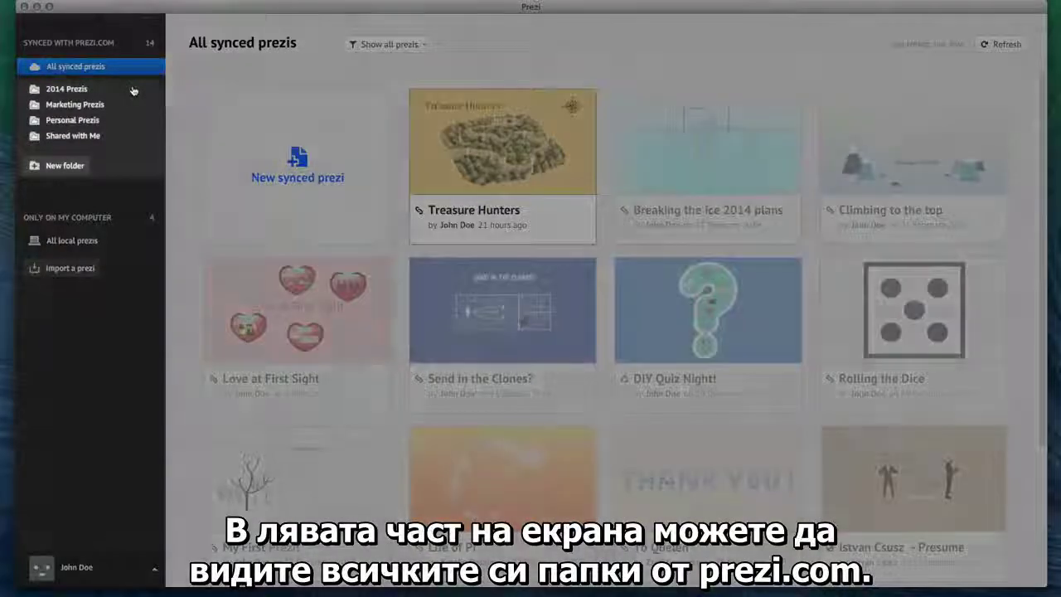
Step: Browse the 2014 Prezis and Marketing Prezis folders, then create a synced folder named 'My New Folder'
left_click(133, 90)
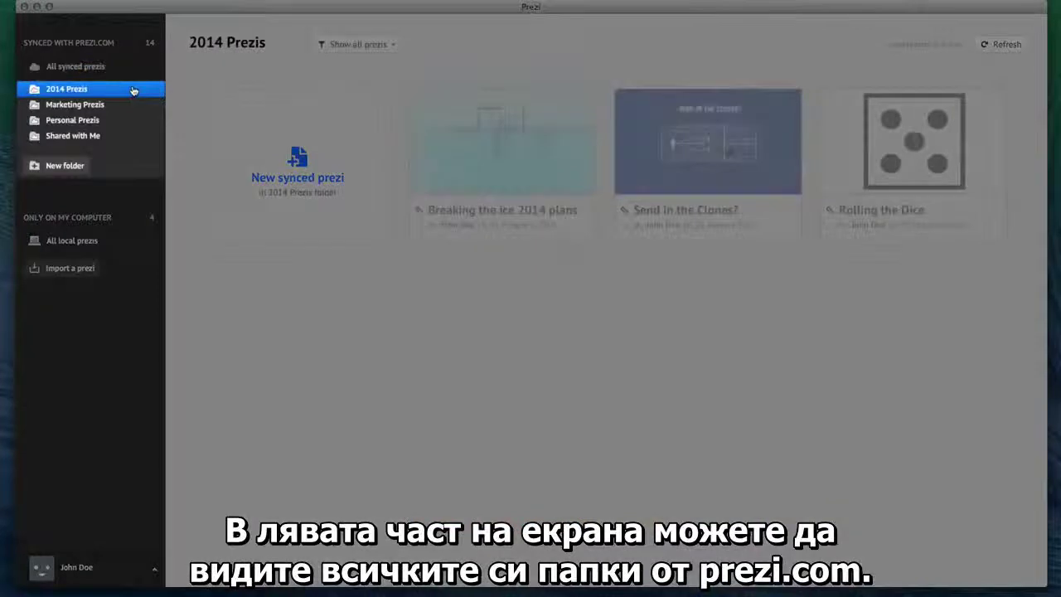
left_click(122, 106)
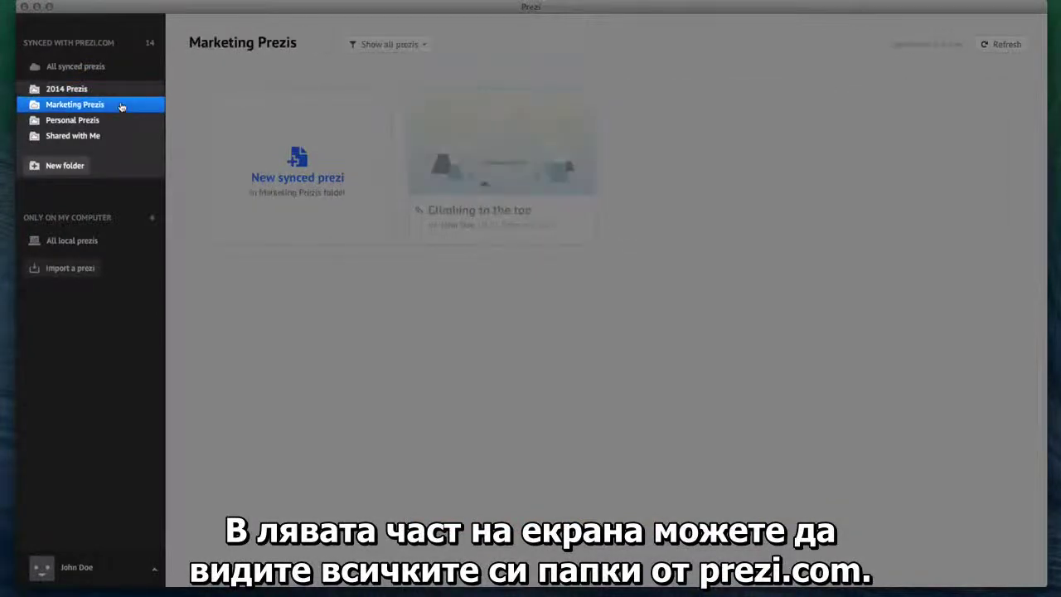
left_click(81, 165)
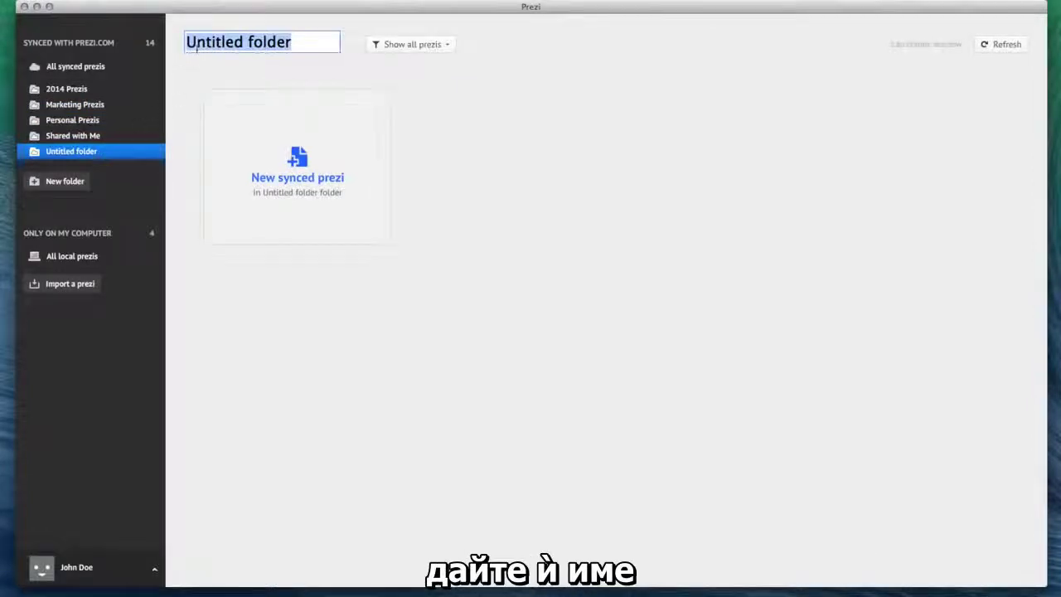
type("My New Folder")
key("Return")
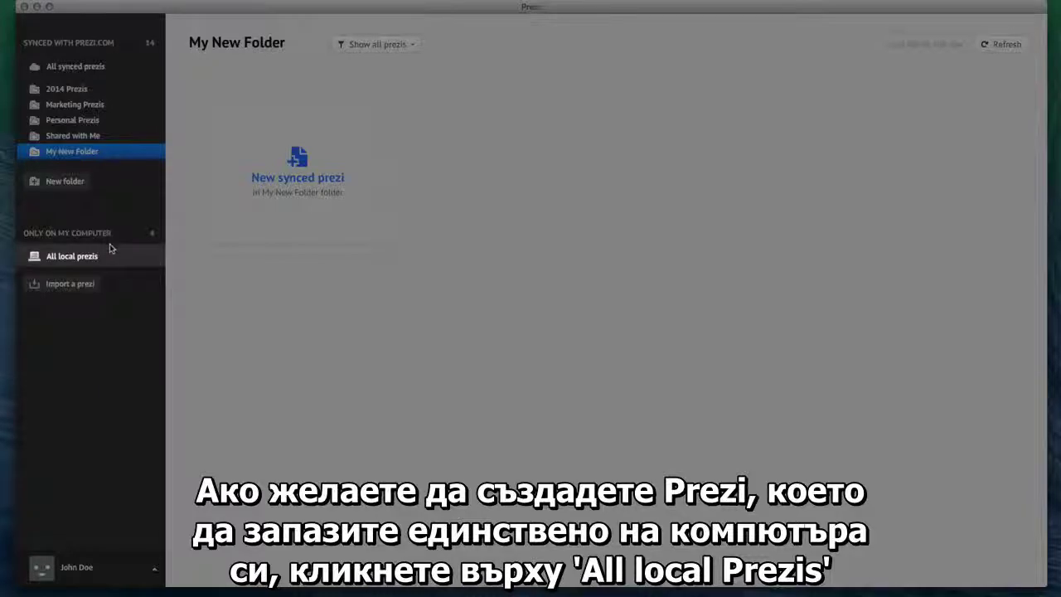
left_click(110, 251)
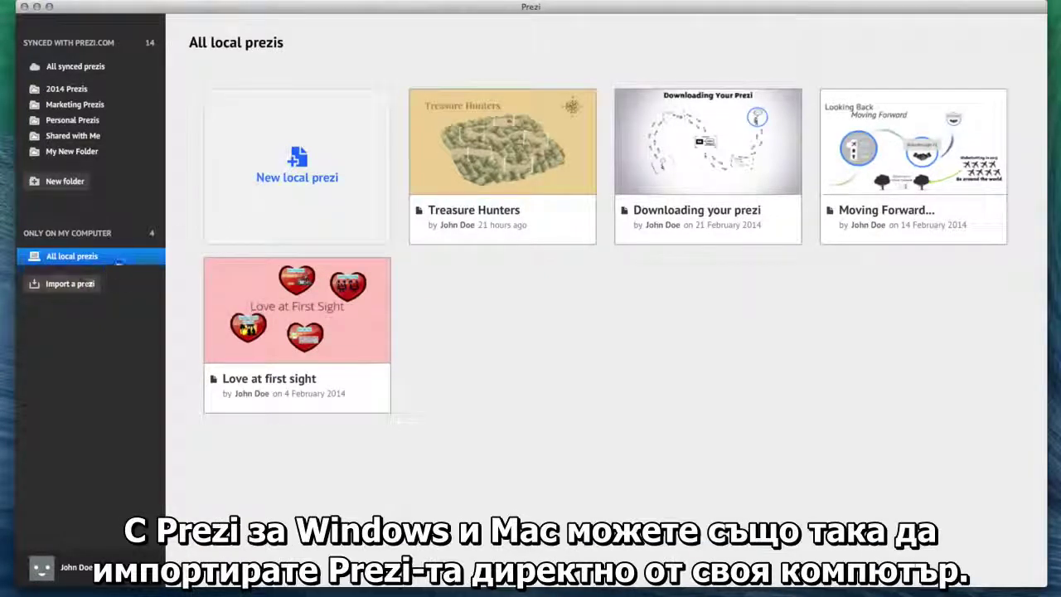
left_click(89, 283)
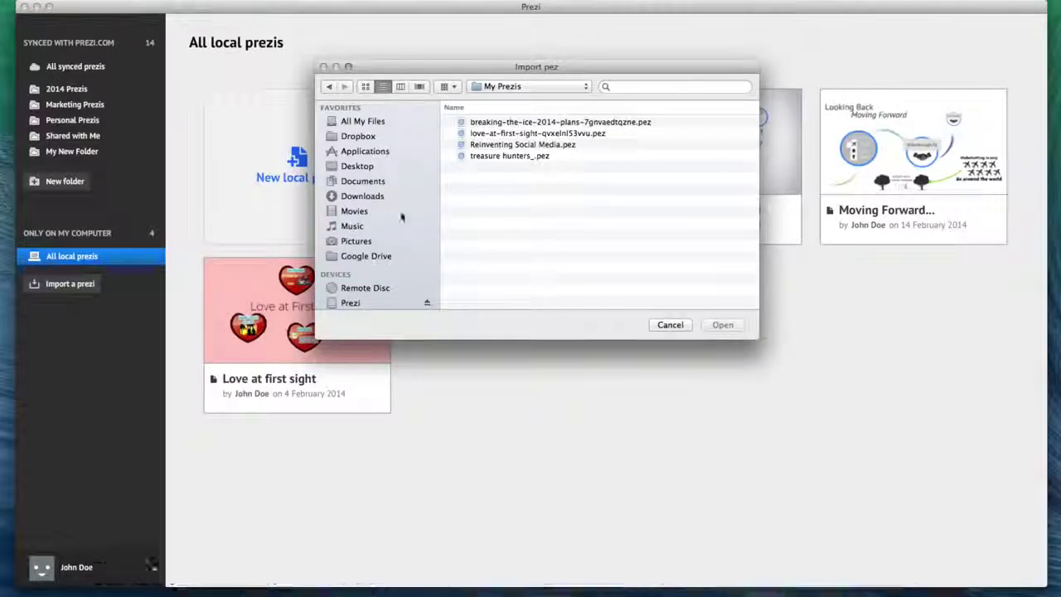
left_click(497, 156)
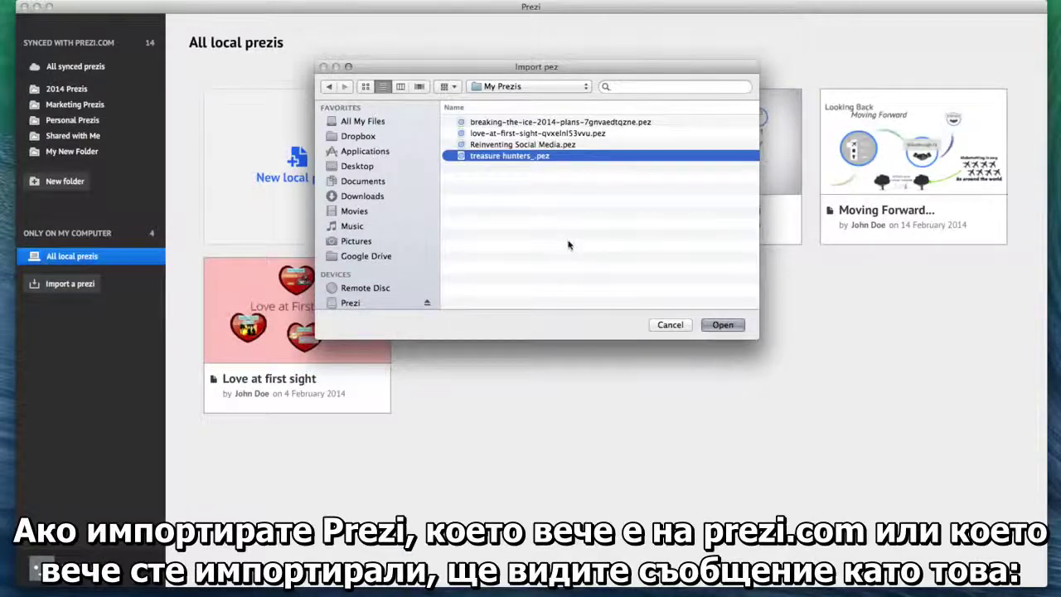
left_click(718, 324)
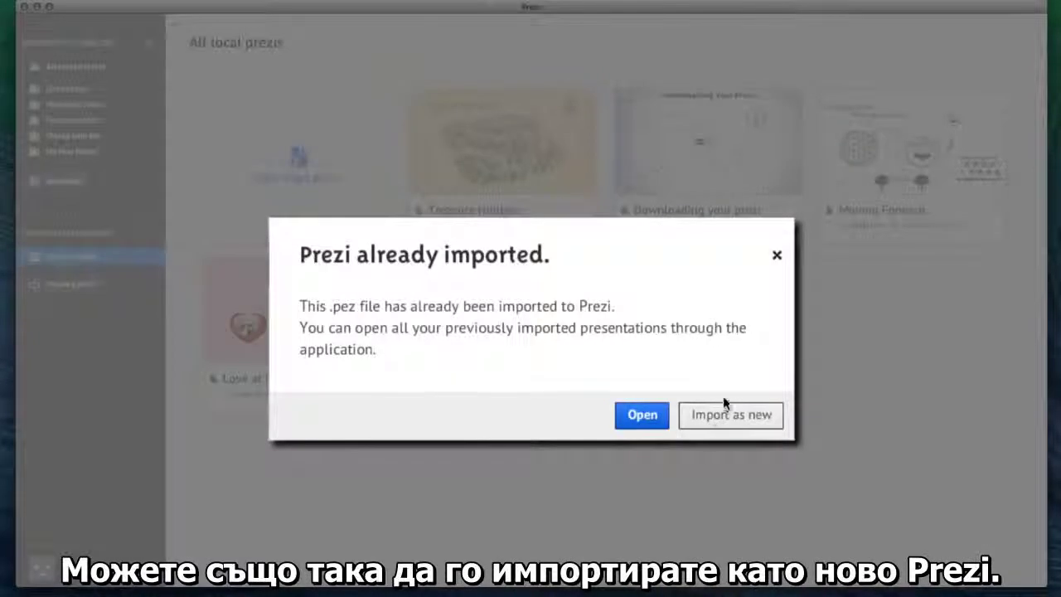
left_click(775, 254)
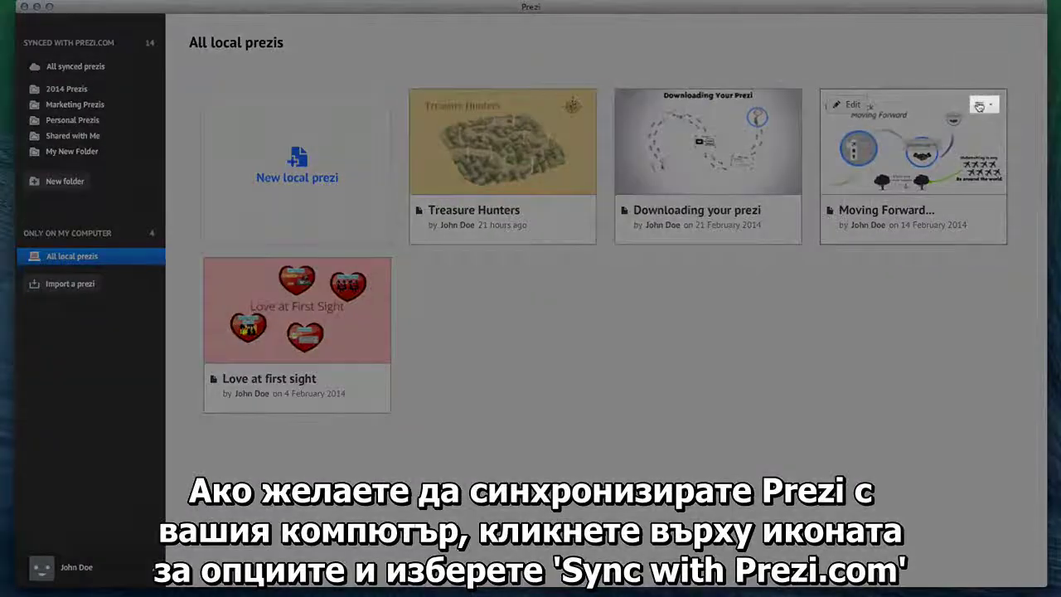
Step: Sync the Moving Forward prezi with Prezi.com from its options menu
left_click(980, 105)
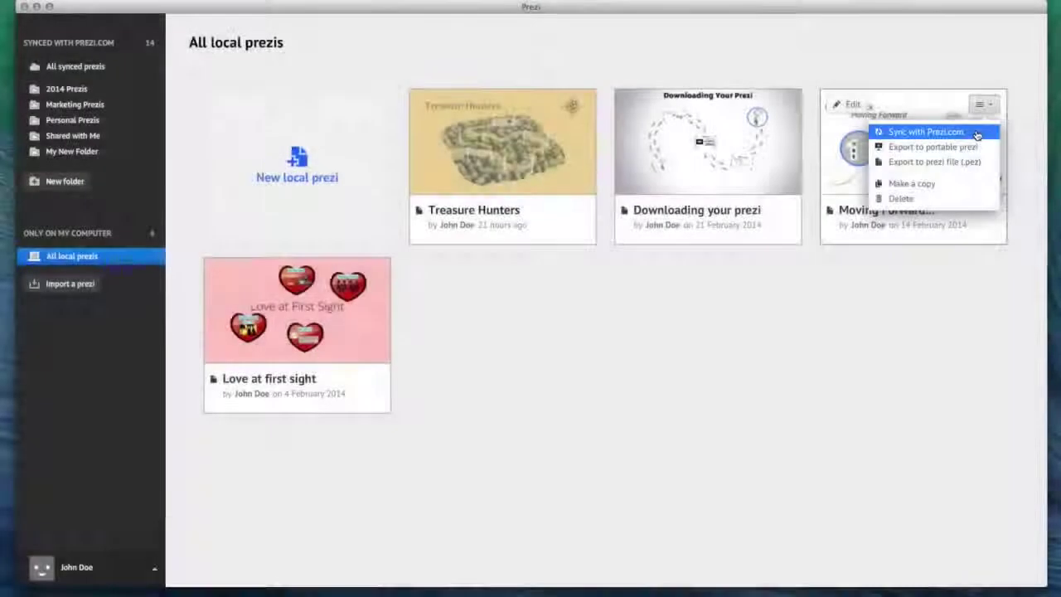
left_click(977, 132)
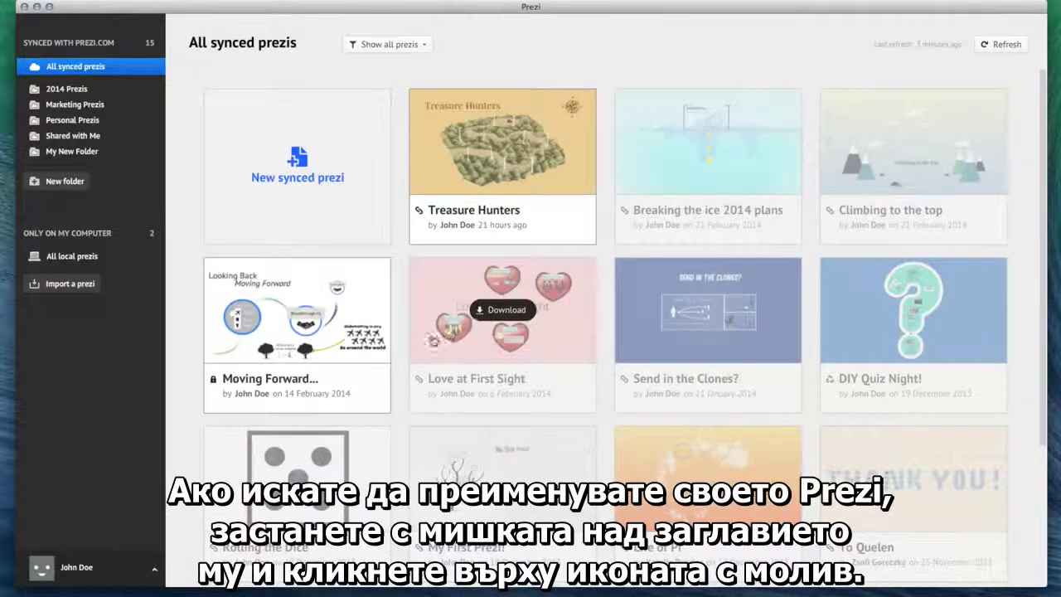
Step: Rename the Moving Forward prezi to 'My New Title'
mouse_move(334, 380)
left_click(352, 401)
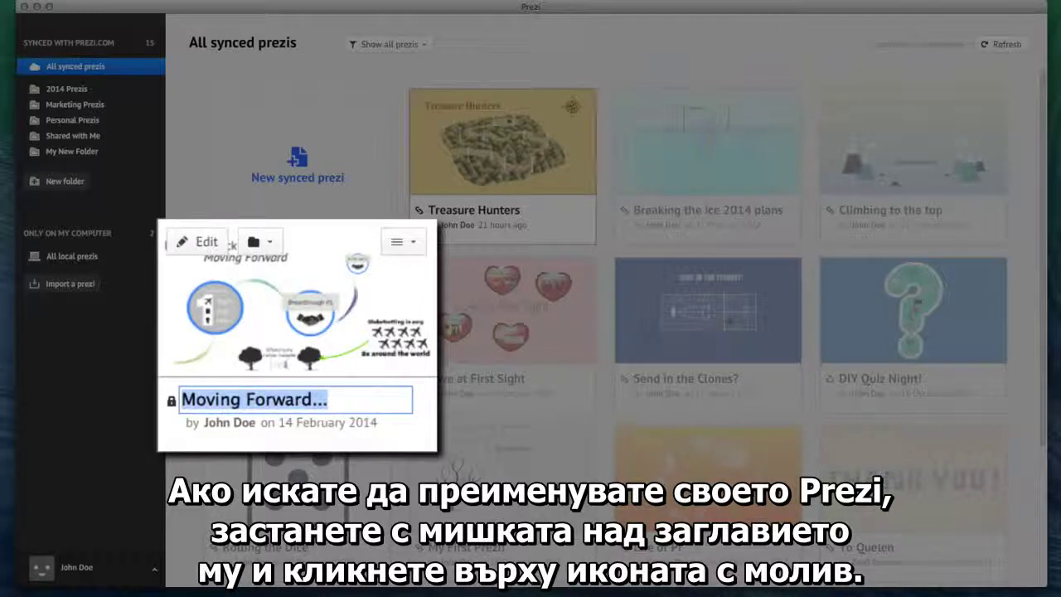
type("My New Title")
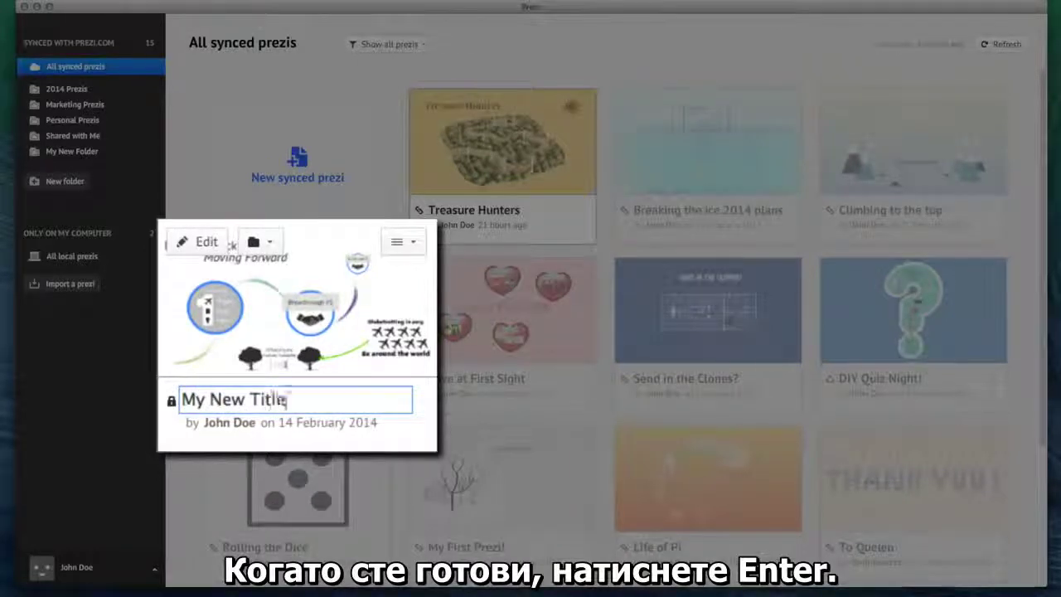
key("Return")
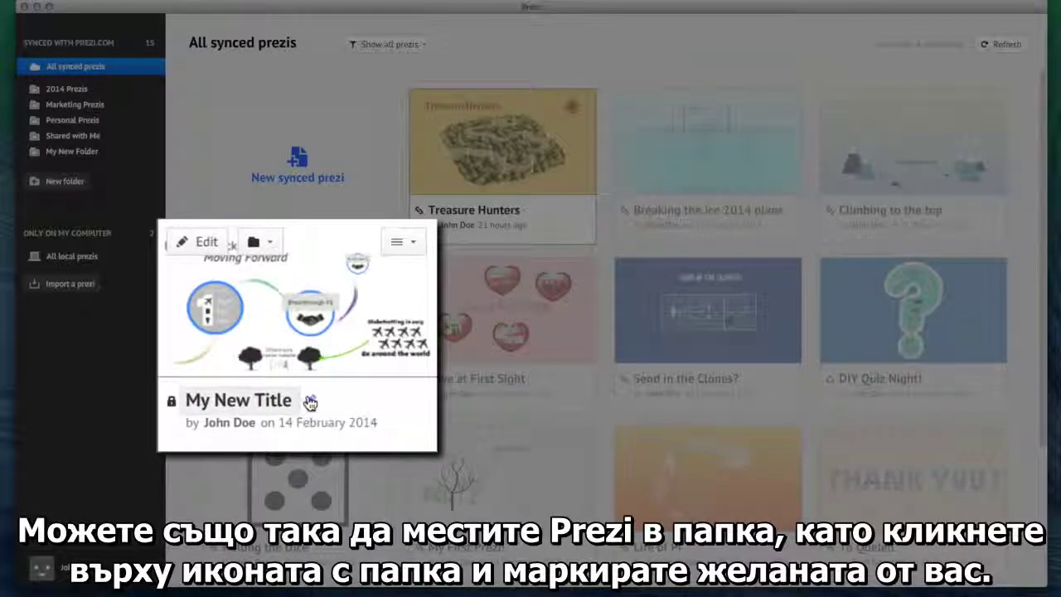
Step: Check which folders the prezi is filed in, then open its export and delete options
left_click(263, 242)
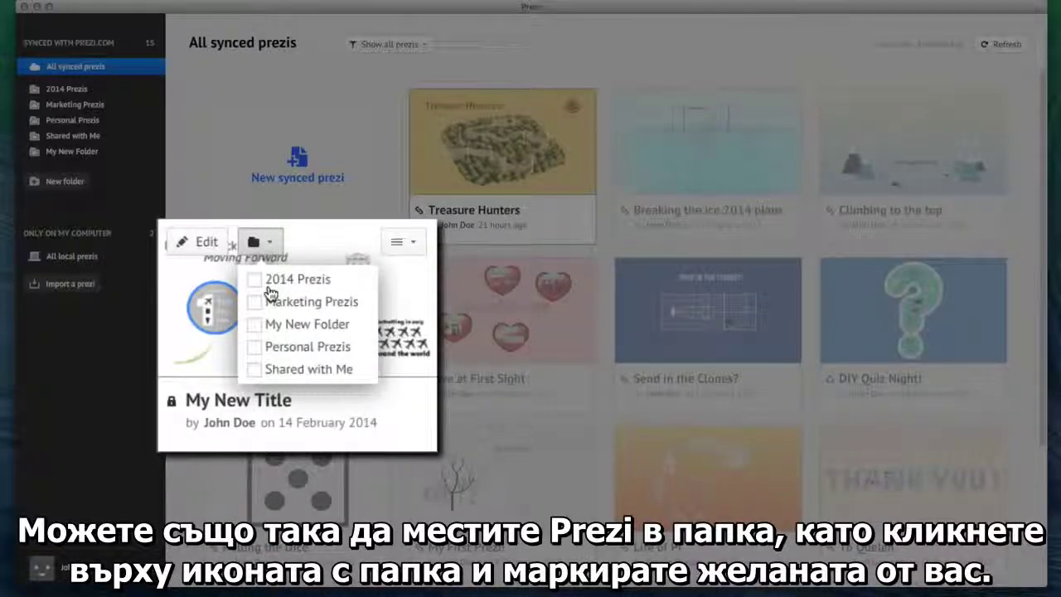
left_click(274, 245)
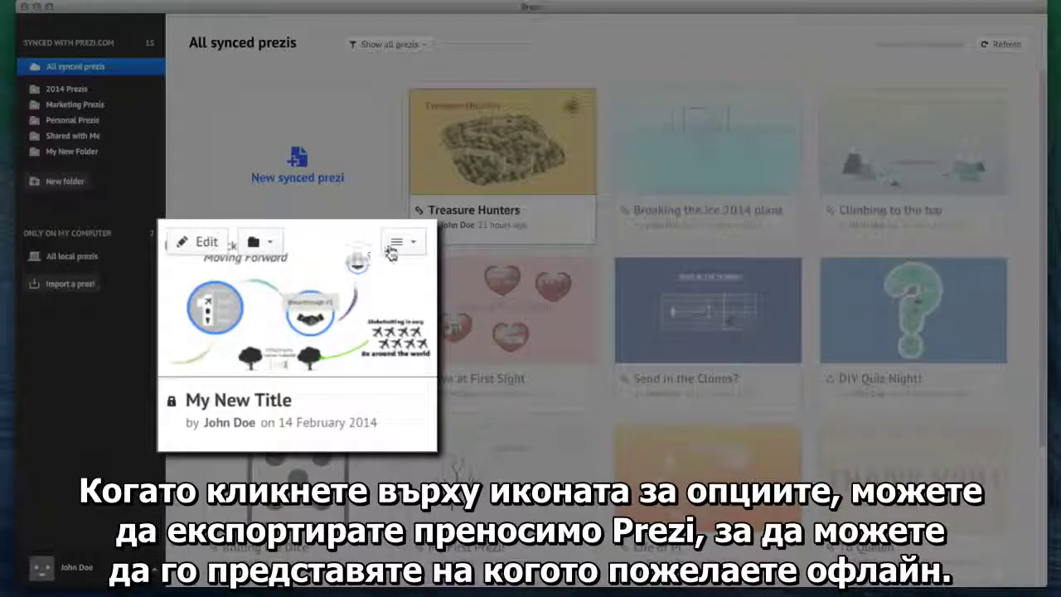
left_click(408, 247)
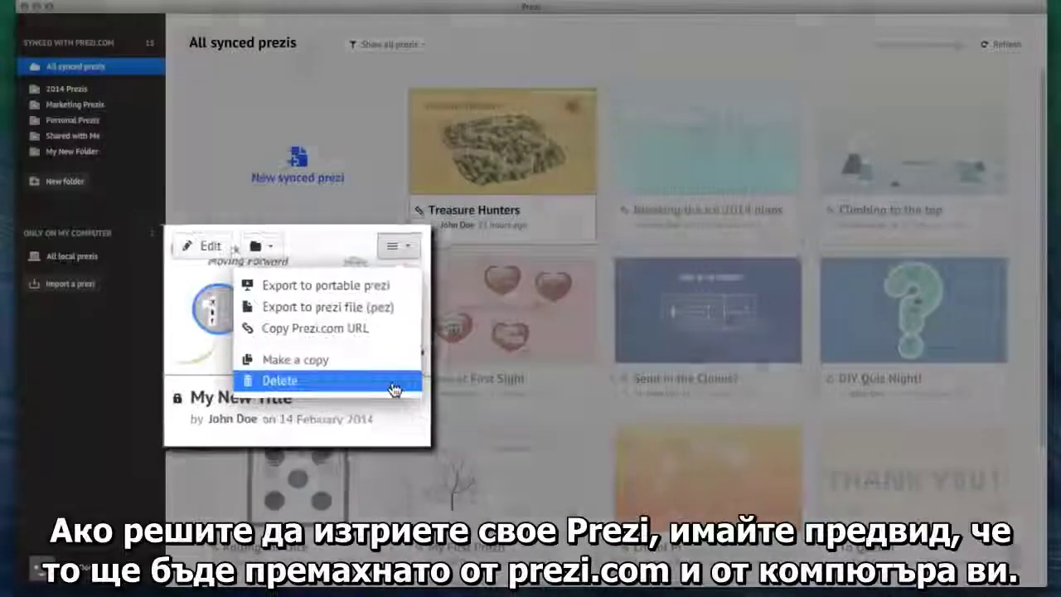
Step: Delete the My New Title prezi everywhere
left_click(398, 383)
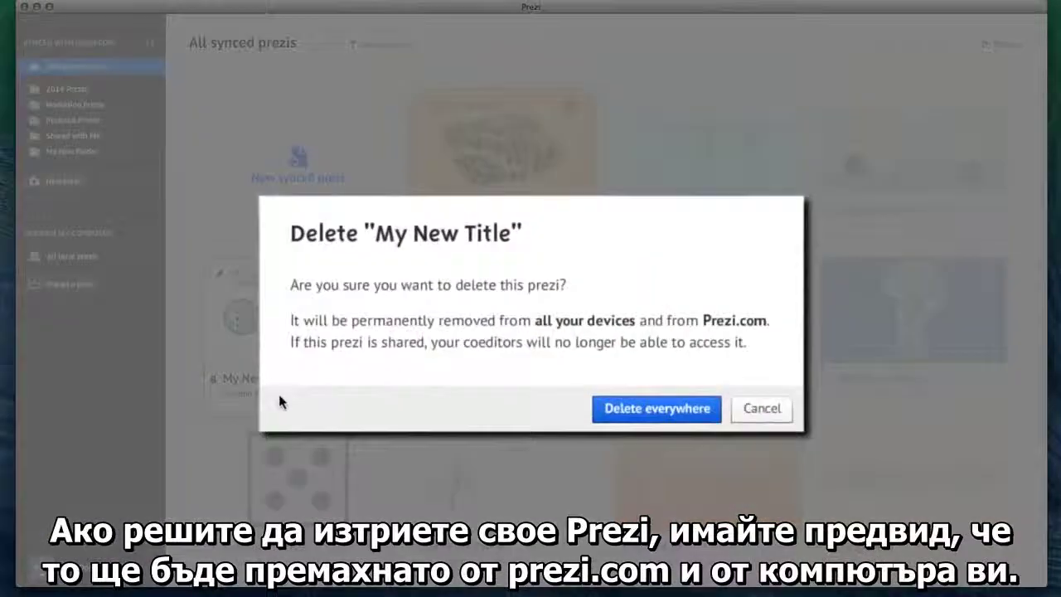
left_click(611, 409)
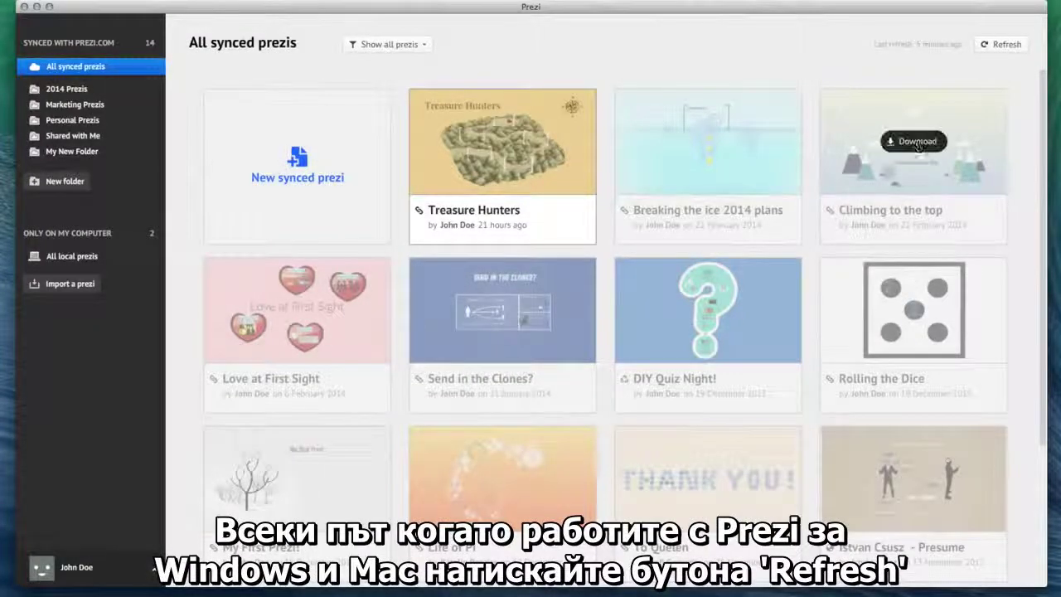
Step: Refresh the synced prezis list and open the account menu beside the avatar
left_click(984, 45)
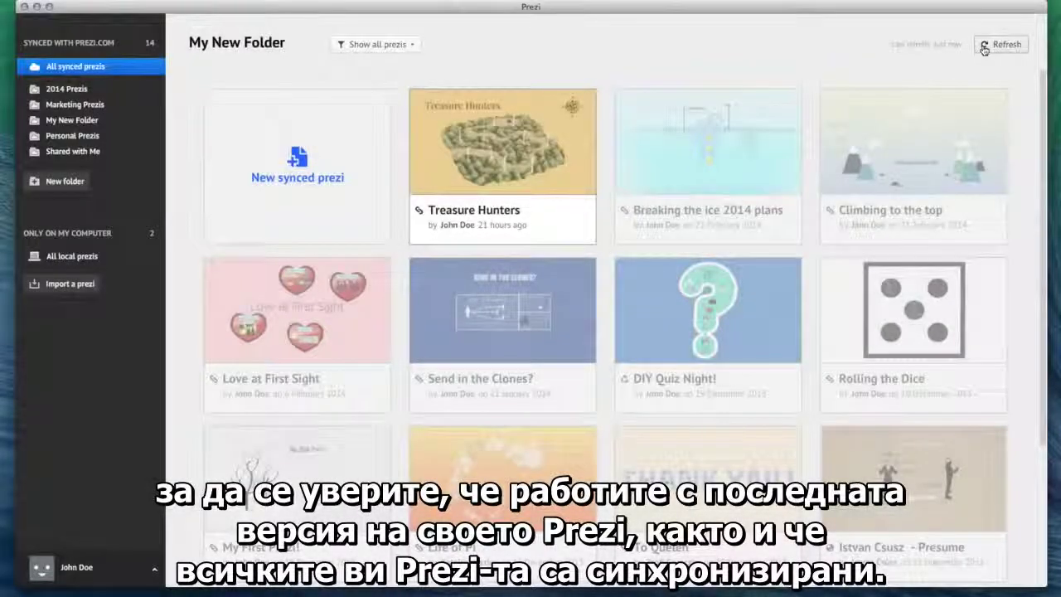
mouse_move(702, 237)
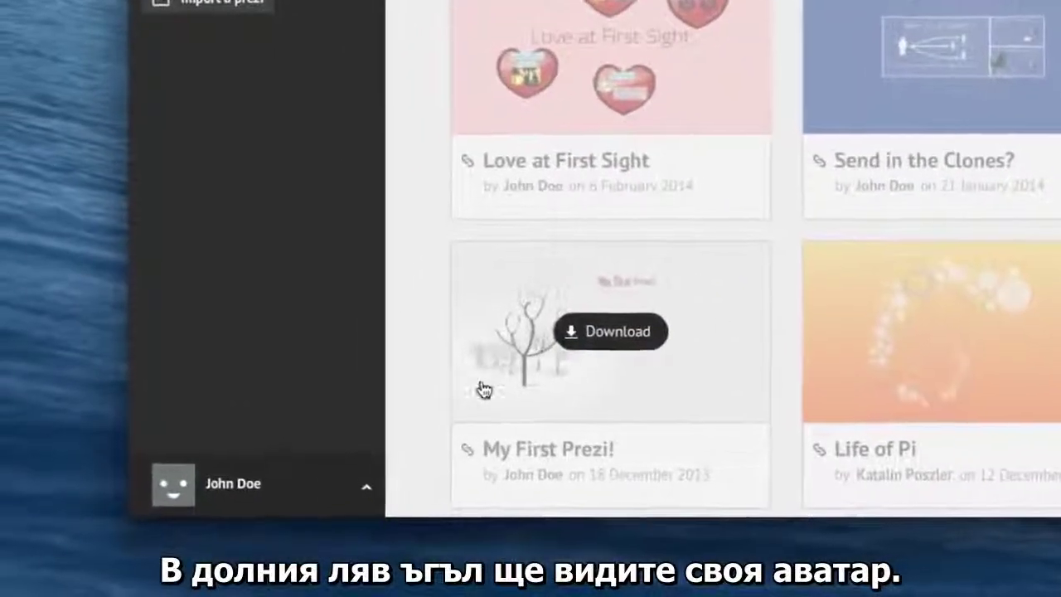
left_click(327, 501)
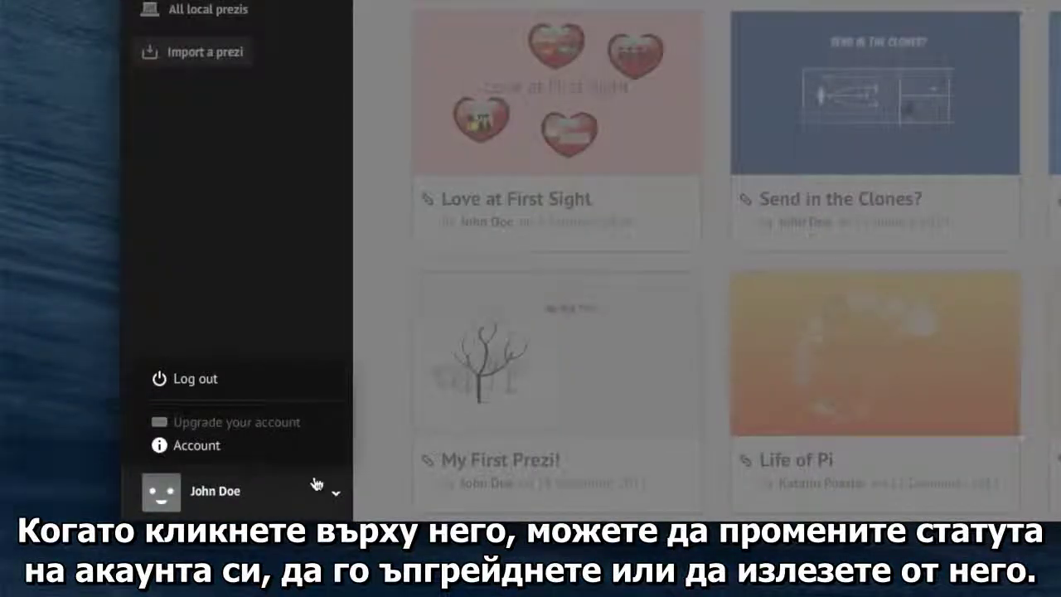